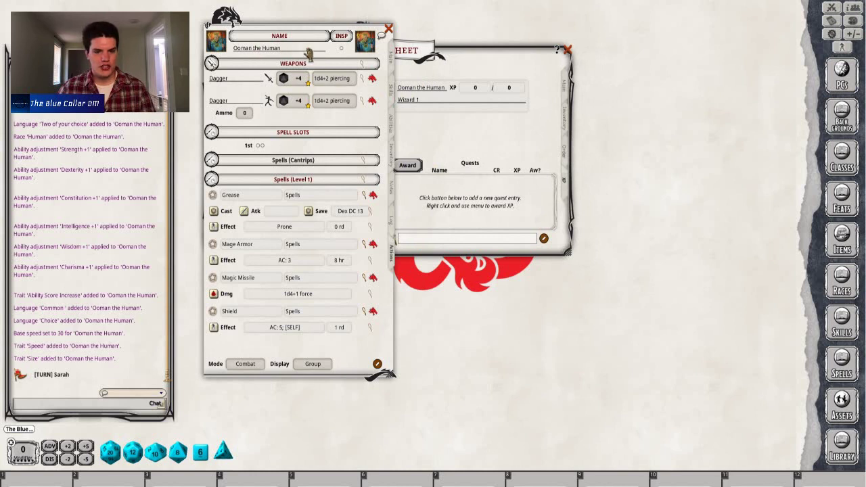
Check Ooman's current Wizard 1 class and level details, then close his character sheet
left_click(395, 58)
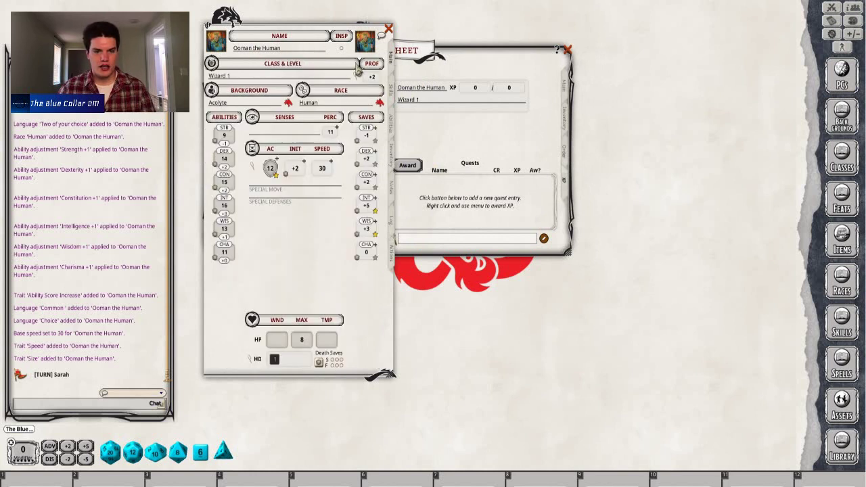
right_click(324, 76)
left_click(257, 80)
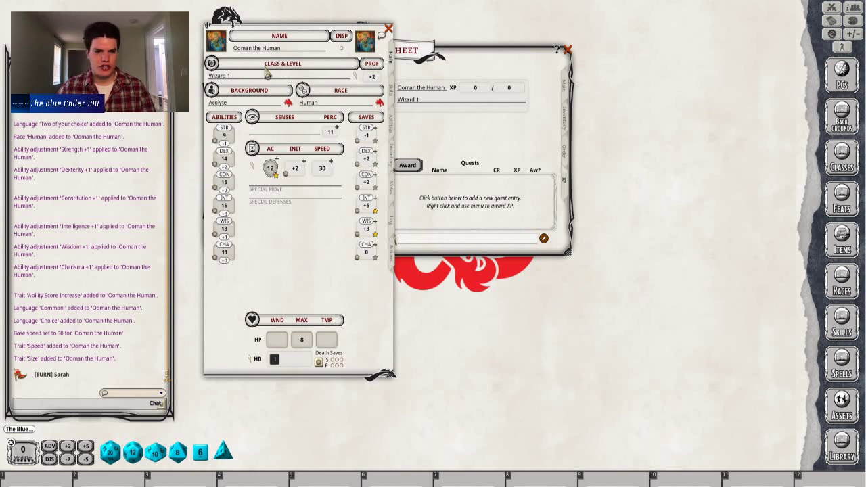
right_click(222, 79)
left_click(356, 77)
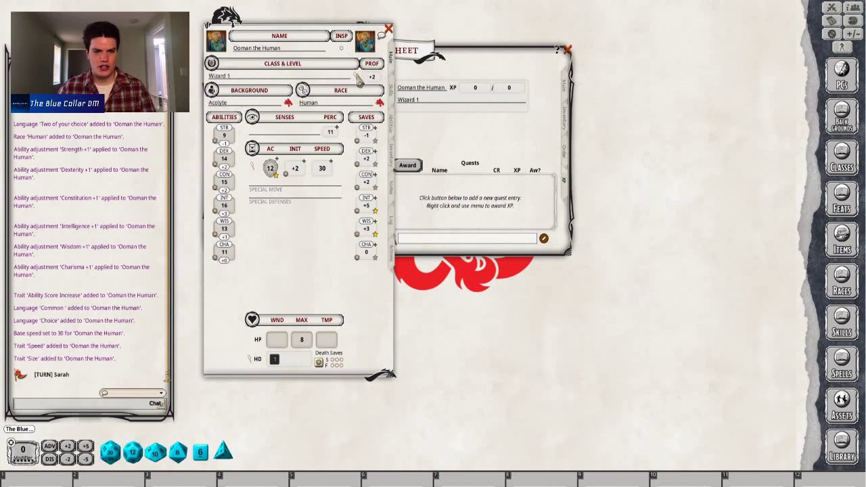
double_click(357, 77)
left_click(481, 243)
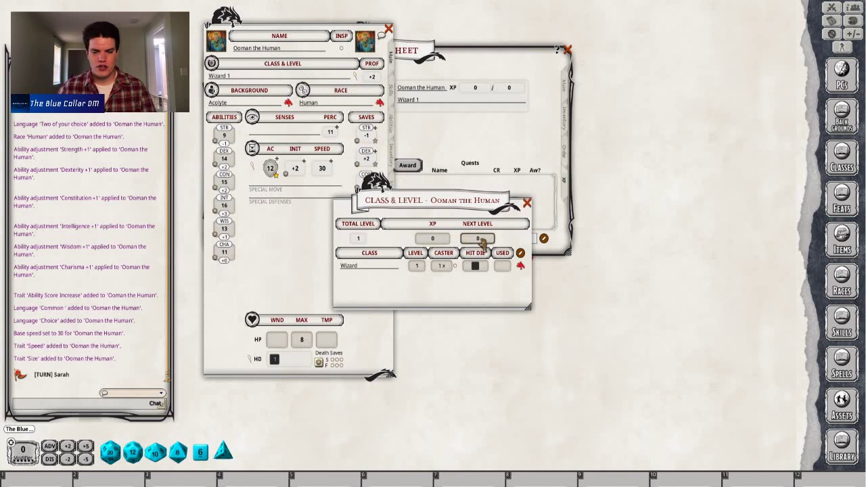
left_click(527, 203)
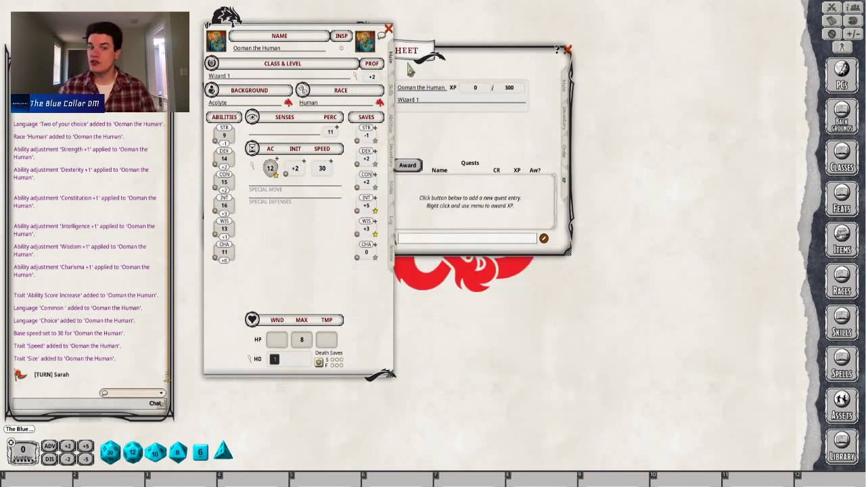
left_click(389, 29)
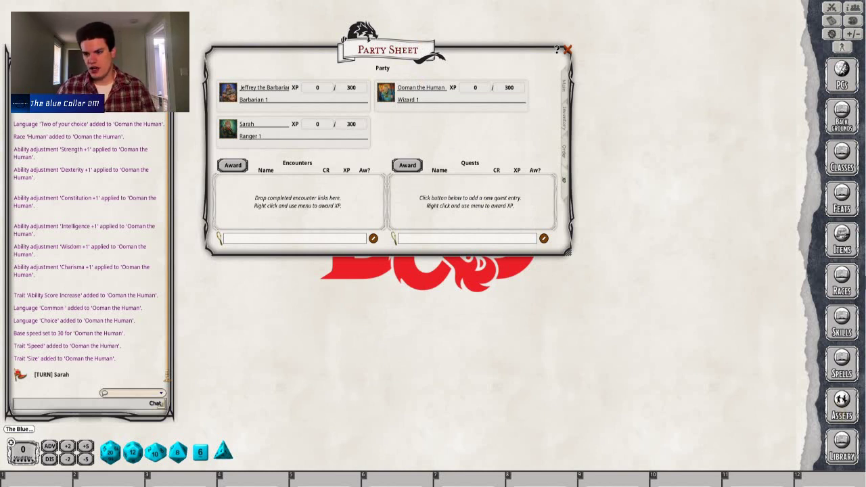
Apply the GM tool preset and add Dragon Encounter! to the Party Sheet's encounters
left_click(842, 445)
left_click(560, 66)
left_click(824, 65)
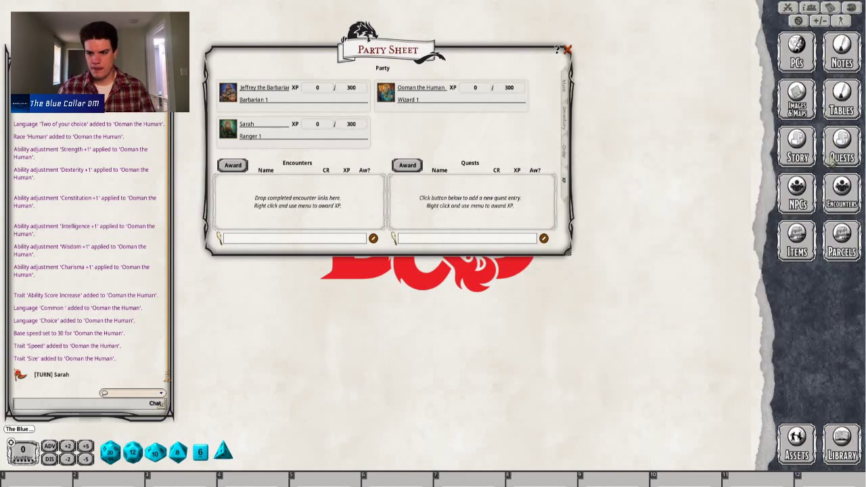
left_click(844, 198)
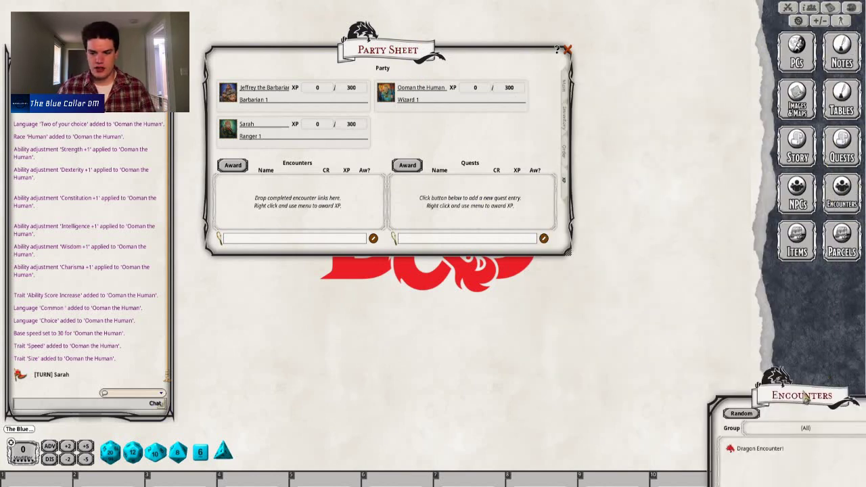
left_click_drag(773, 427, 768, 237)
left_click_drag(717, 274, 251, 211)
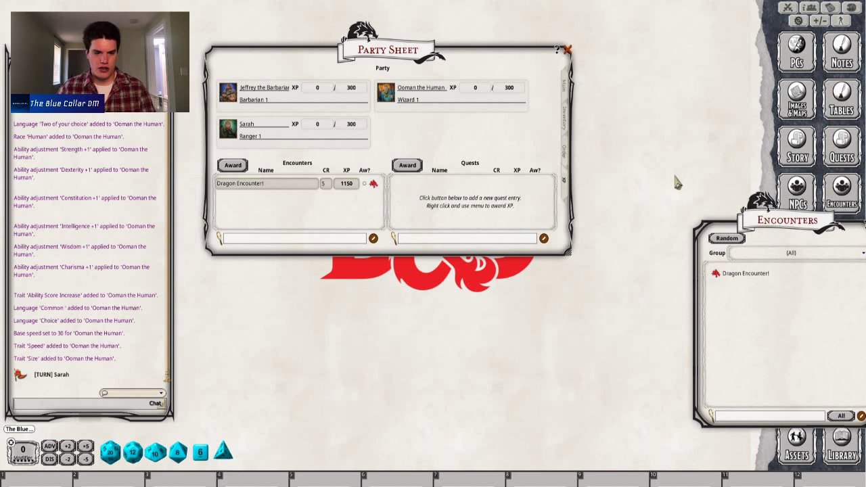
left_click_drag(799, 233, 718, 230)
left_click(751, 224)
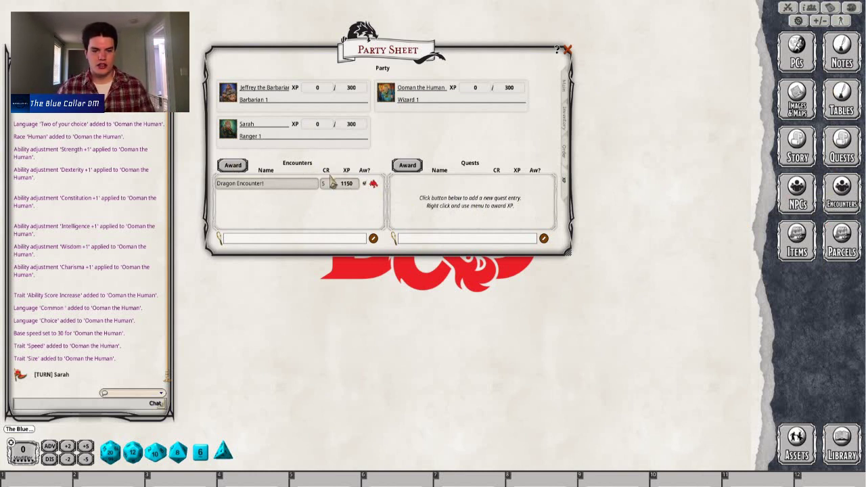
Award the encounter's 1150 XP so each party member gets 383 XP
left_click(237, 167)
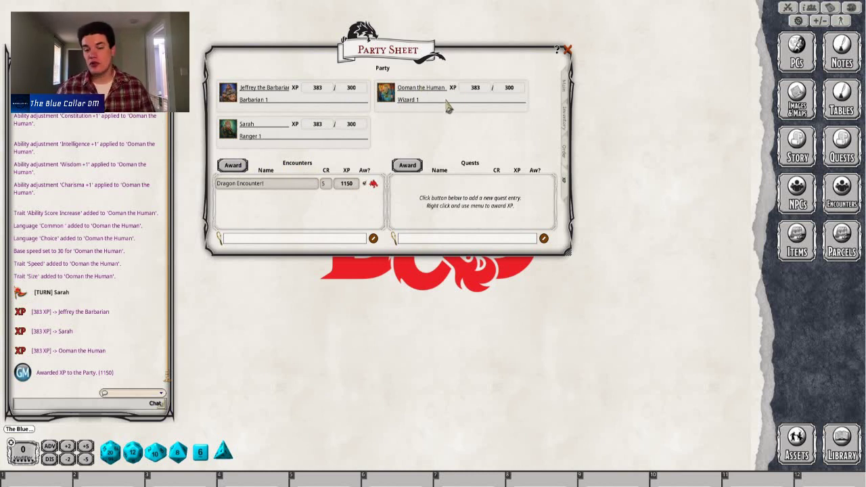
left_click_drag(407, 50, 396, 100)
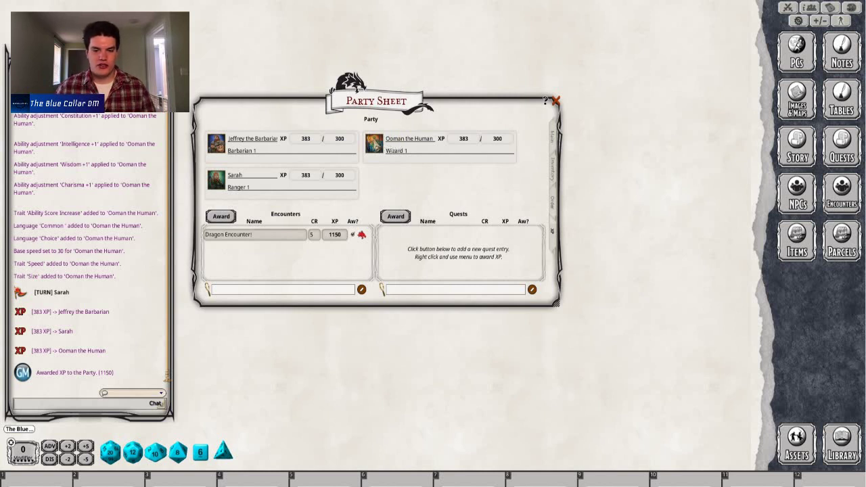
left_click(374, 144)
Add a second Wizard level to Ooman with the School of Evocation tradition, reaching 14 max HP
left_click(376, 141)
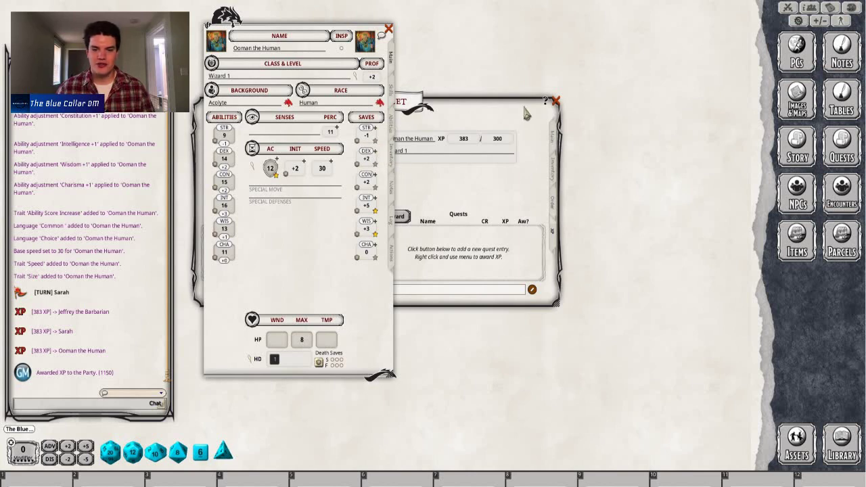
left_click(519, 108)
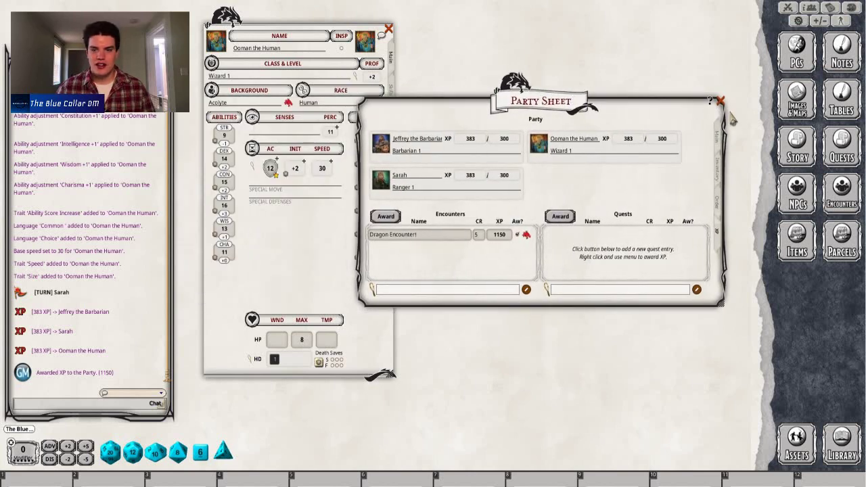
left_click(676, 107)
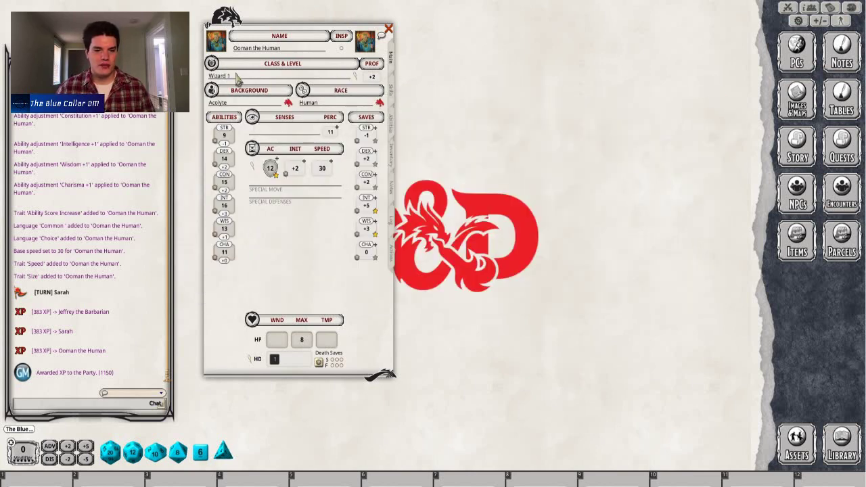
left_click(358, 77)
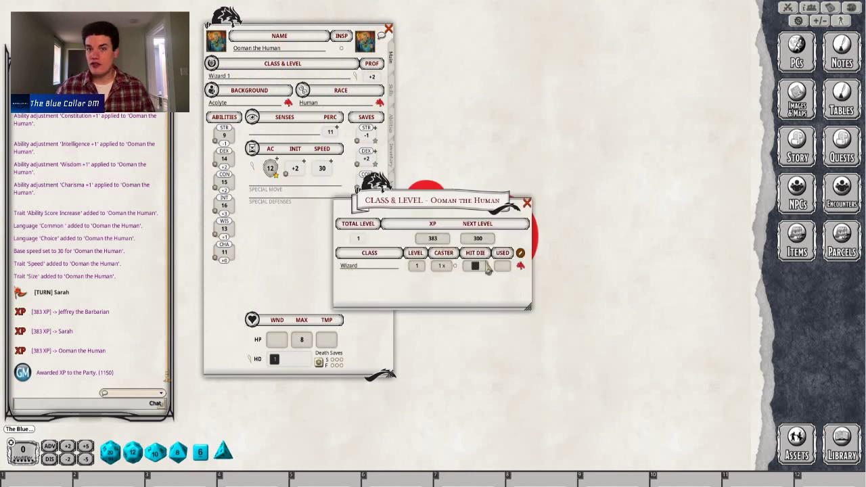
left_click_drag(521, 270, 362, 270)
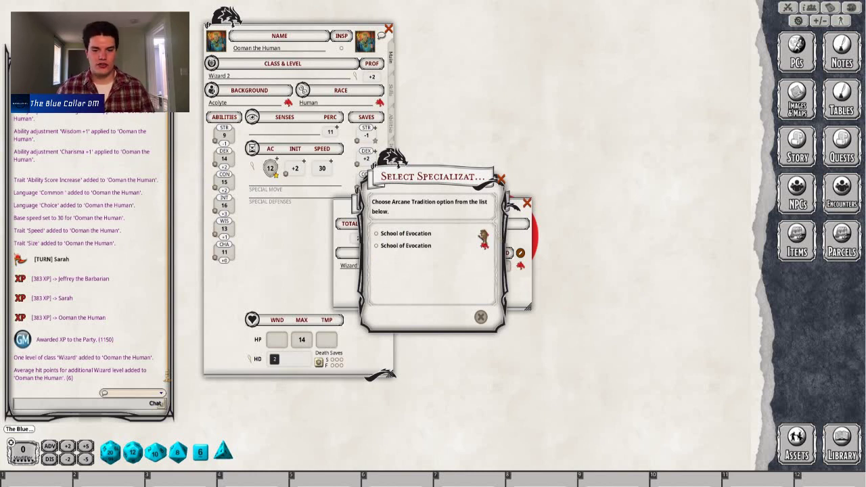
left_click(402, 234)
left_click(460, 312)
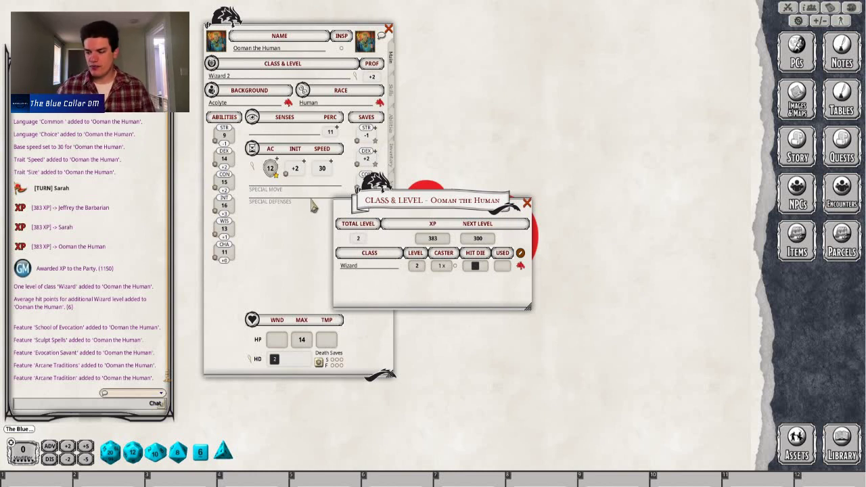
left_click_drag(405, 200, 506, 184)
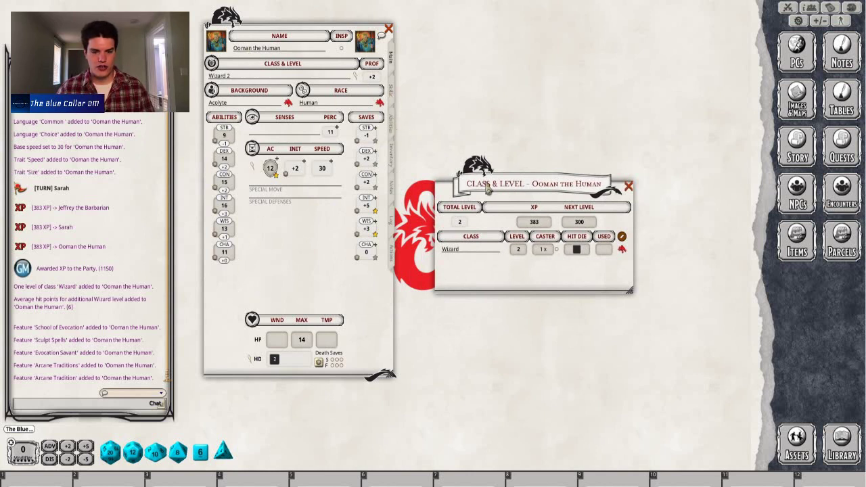
Read the Arcane Recovery and Arcane Tradition feature descriptions
left_click(391, 158)
left_click(391, 129)
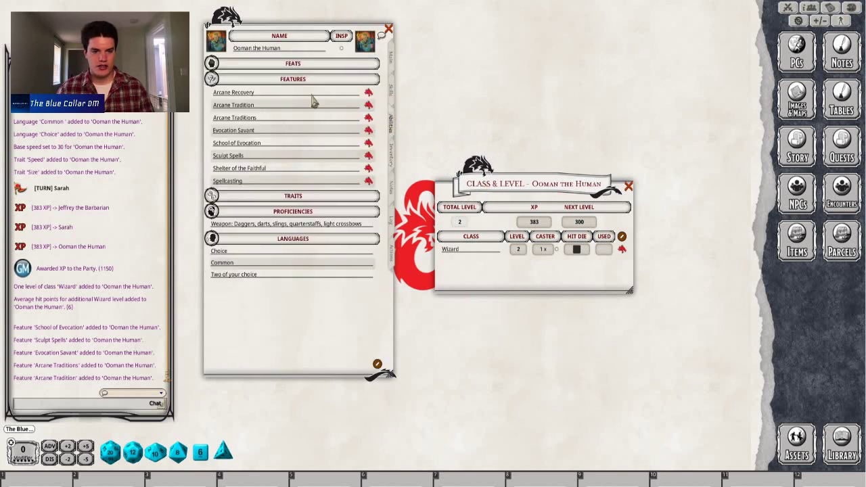
left_click(369, 94)
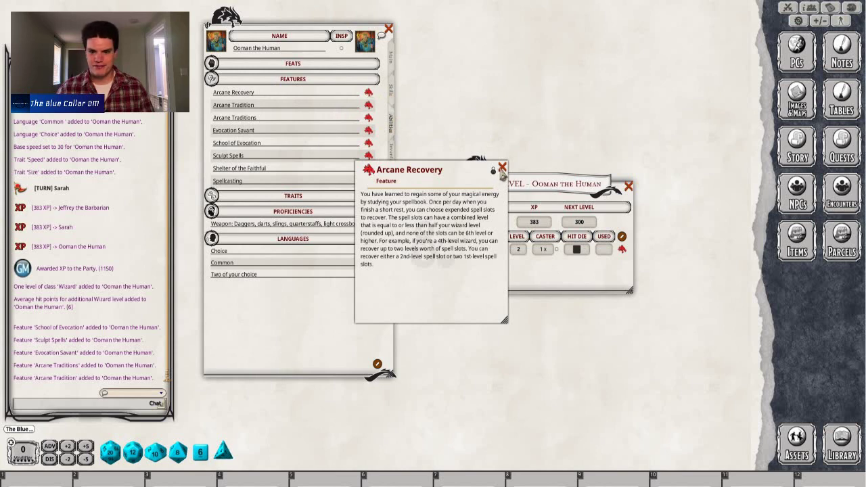
left_click(502, 168)
left_click(369, 106)
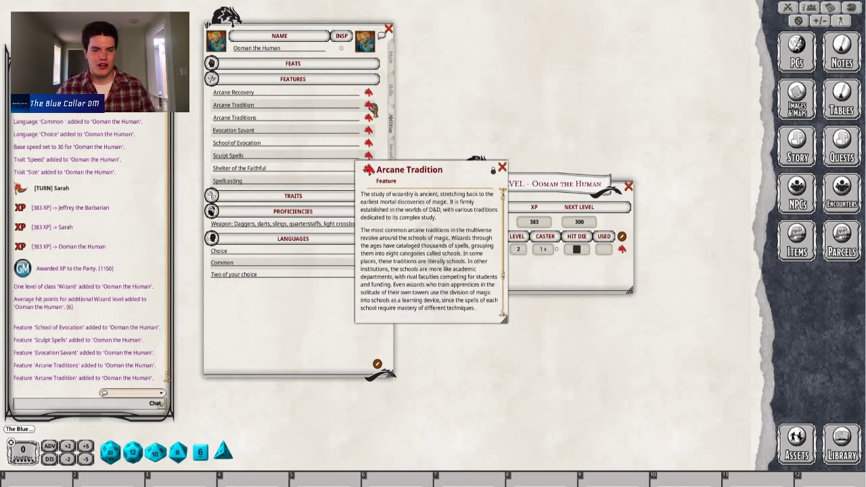
scroll(422, 237, "down", 3)
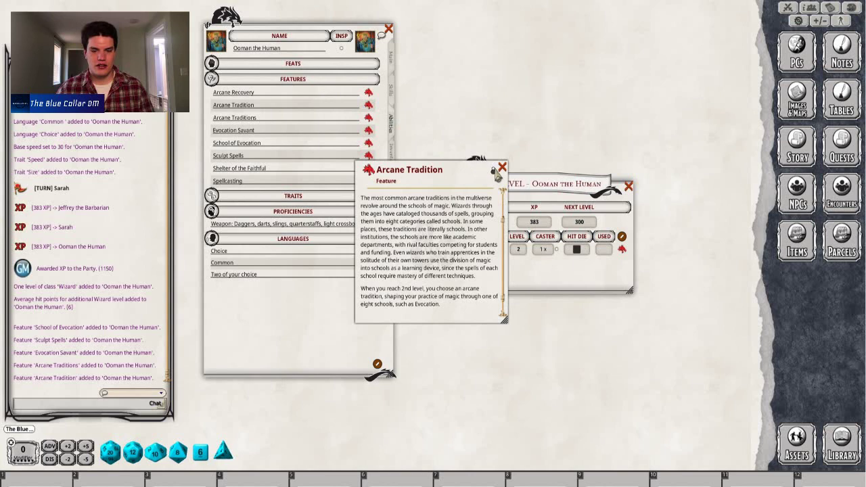
left_click(502, 167)
Review the Arcane Recovery, Evocation Savant and Sculpt Spells feature descriptions
left_click(369, 94)
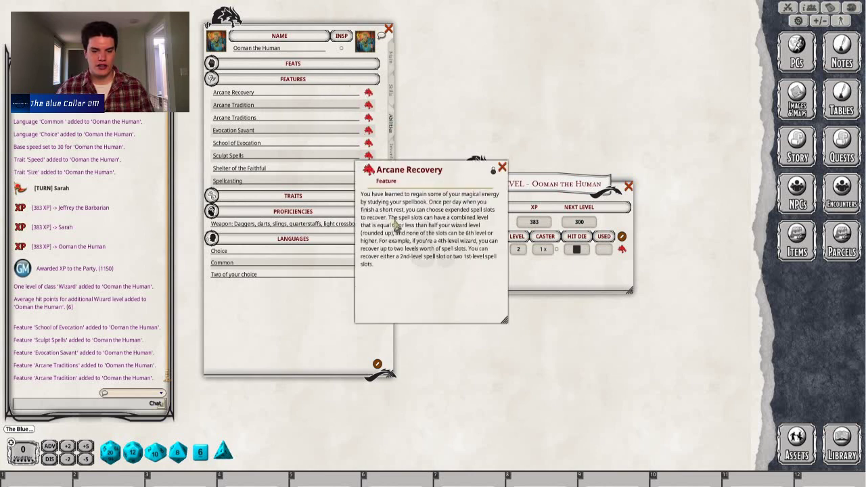
left_click(502, 167)
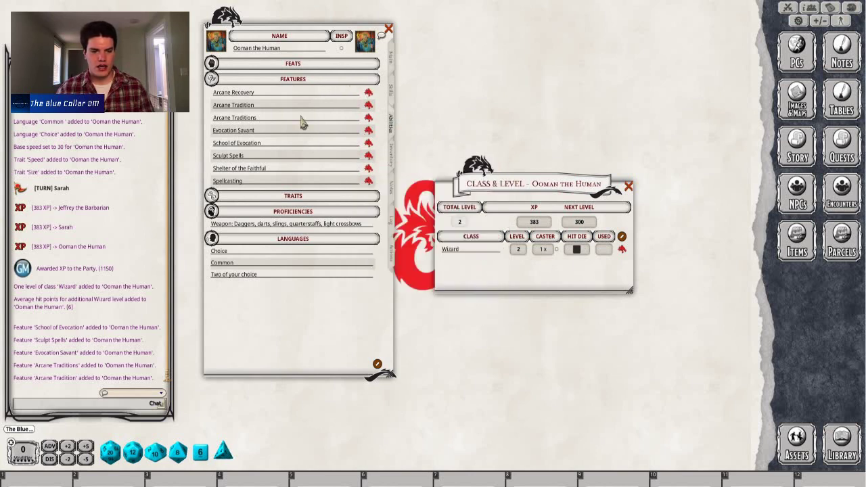
left_click(369, 131)
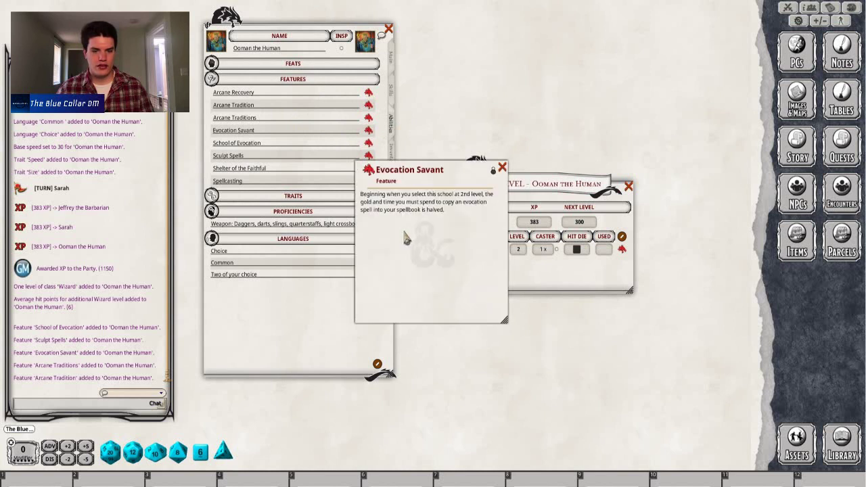
left_click(502, 168)
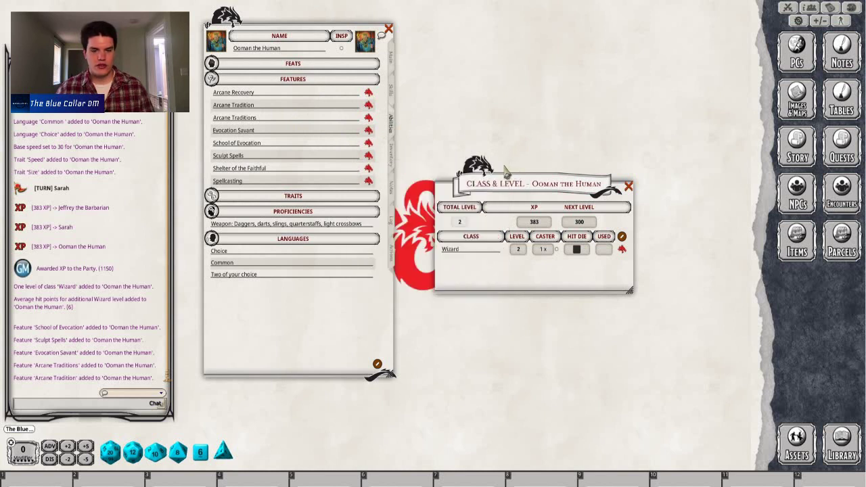
left_click(368, 155)
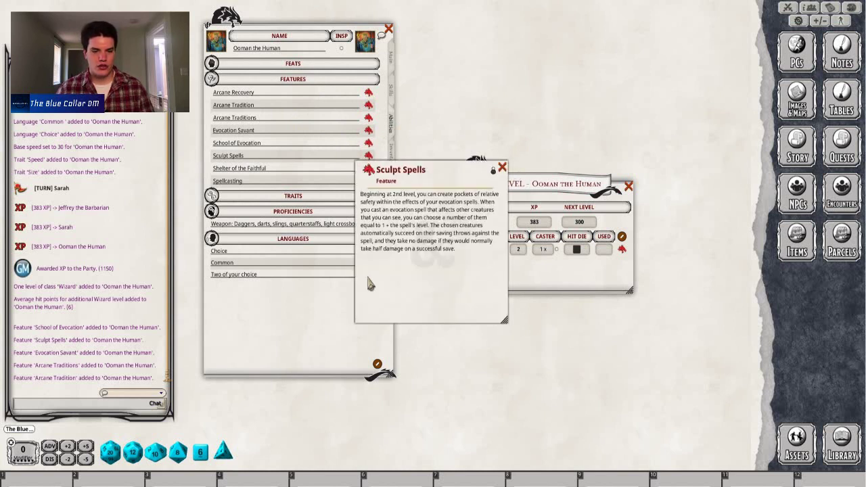
left_click(502, 168)
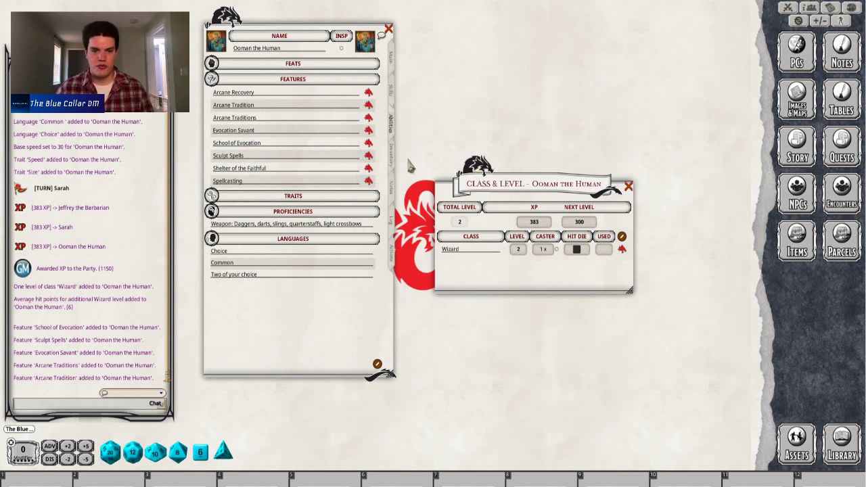
Check the language choice entries, then show the skills list
left_click(291, 275)
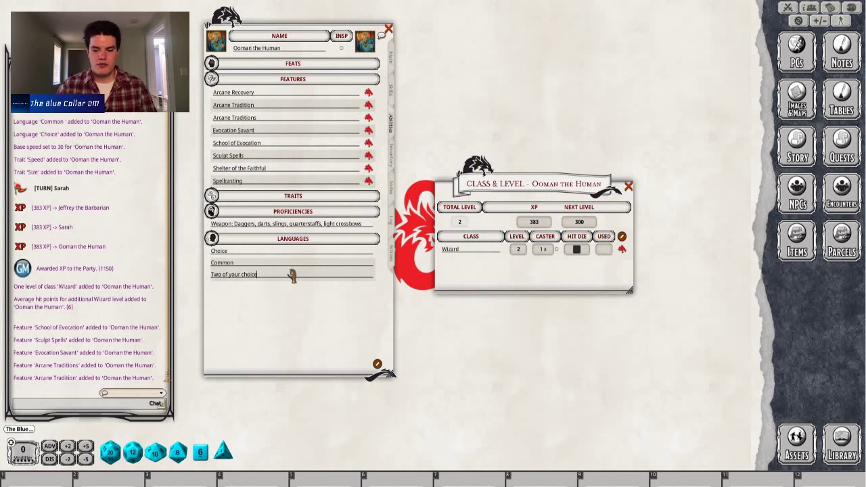
left_click(262, 251)
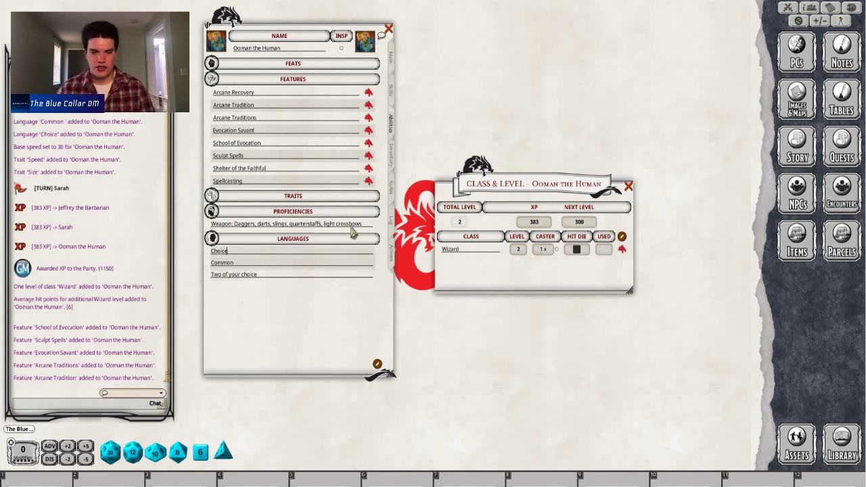
left_click(391, 92)
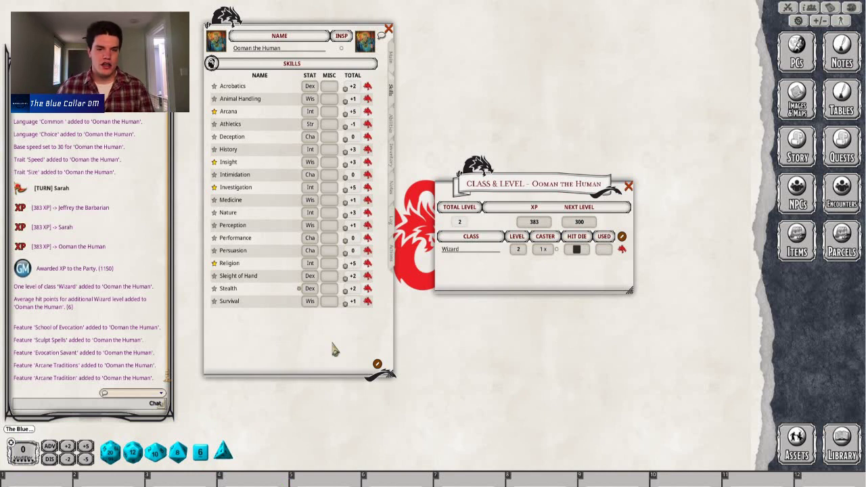
Add a new proficient 'Thieves' Tools' skill to Ooman's skills list
left_click(377, 364)
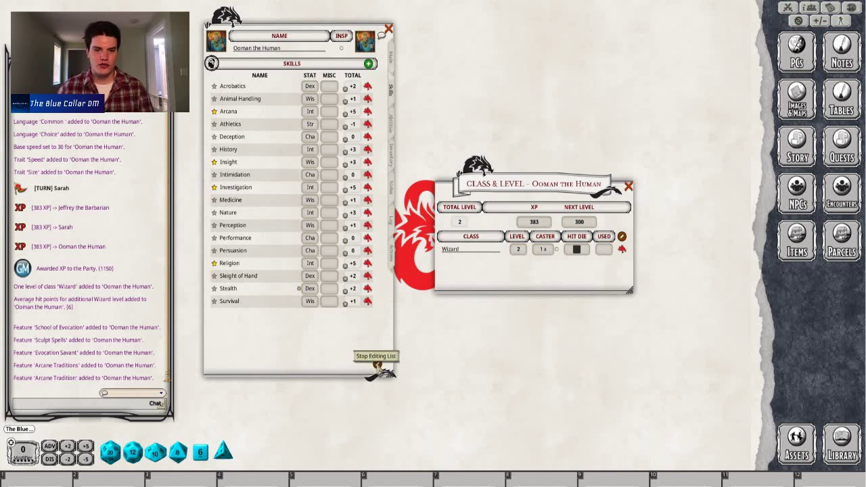
left_click(368, 64)
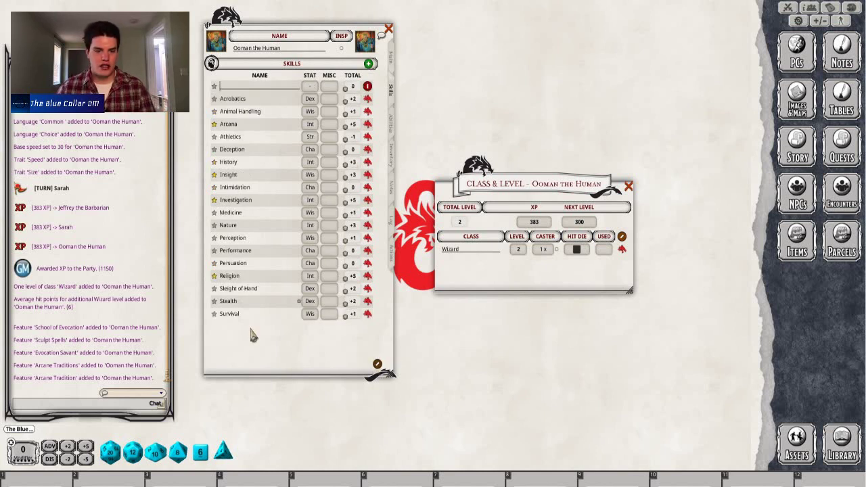
type("Thieve")
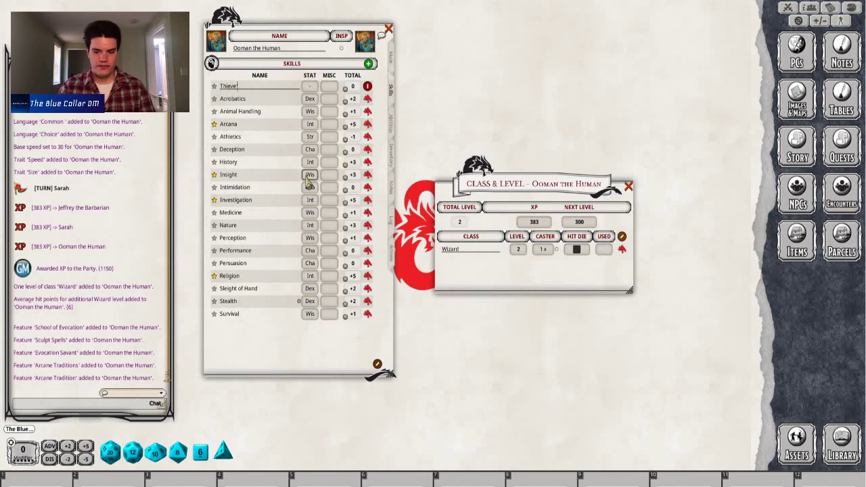
type("s' To")
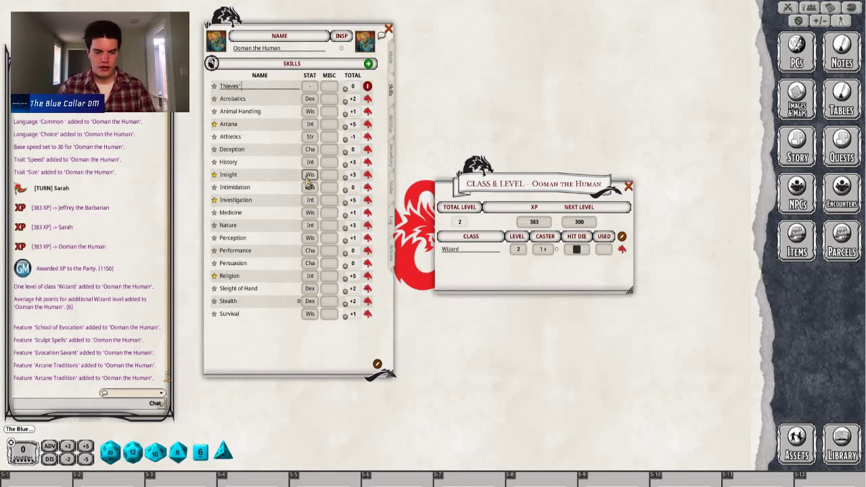
type("ols")
key("Return")
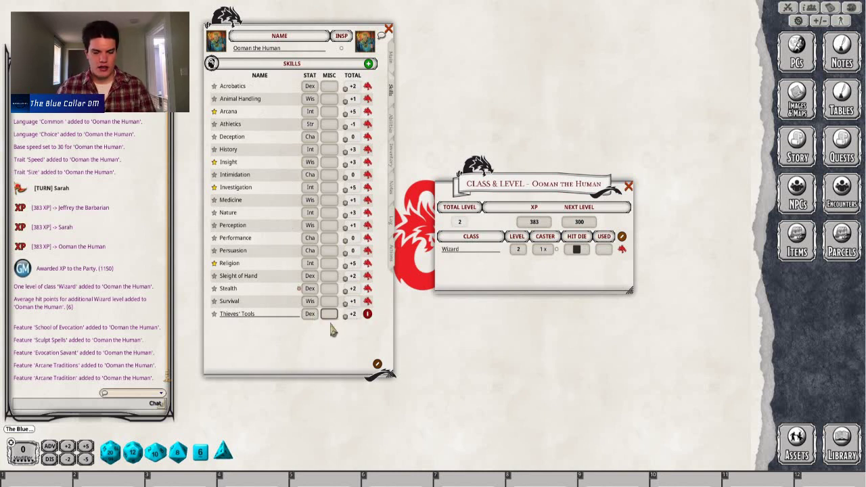
left_click(214, 314)
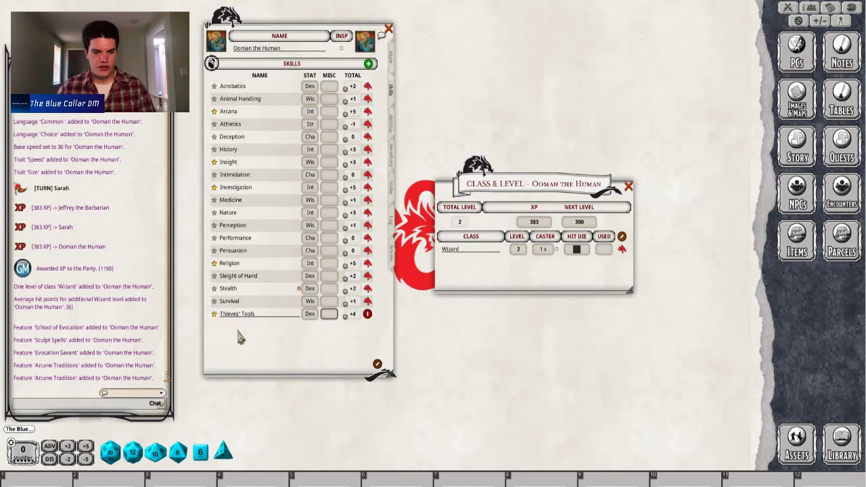
left_click(377, 364)
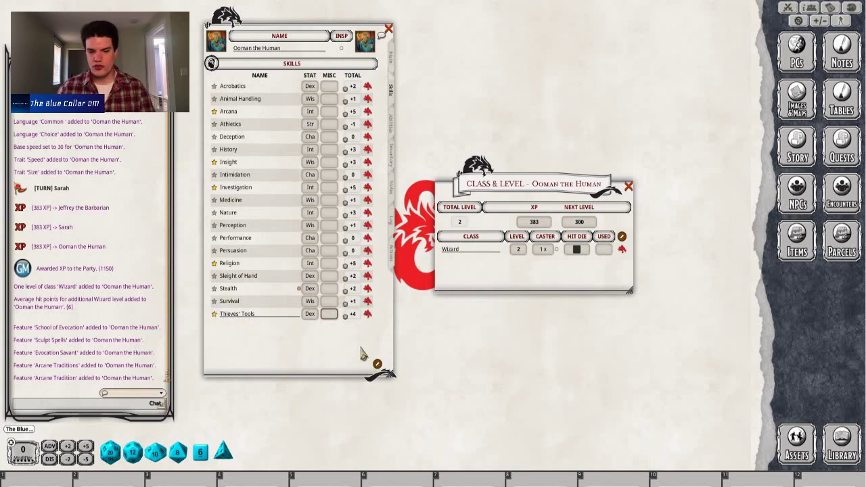
Roll a Thieves' Tools check at +4, getting 22
left_click_drag(366, 314, 94, 337)
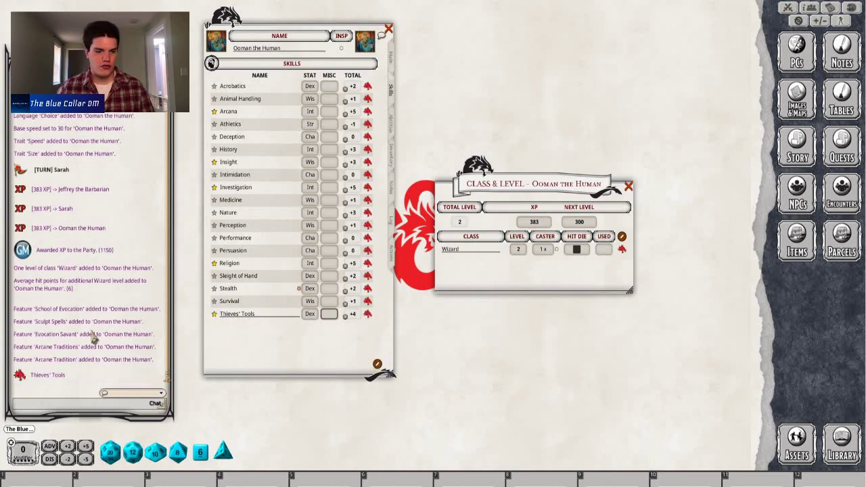
left_click(224, 318)
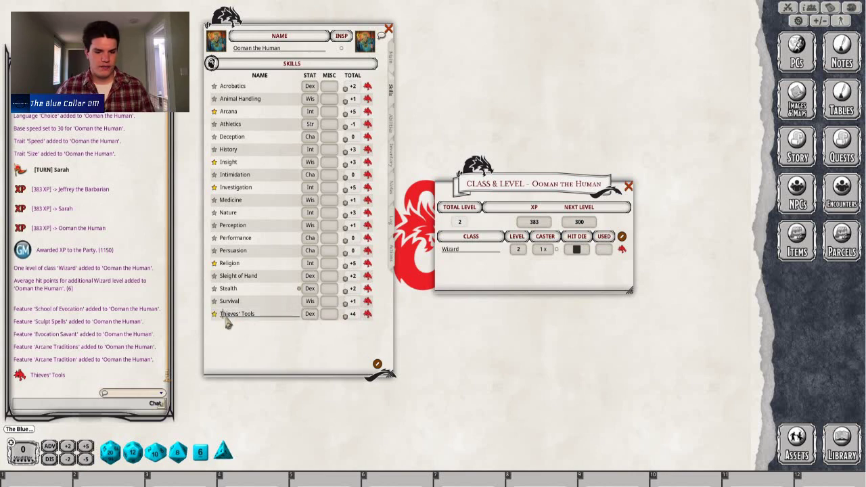
double_click(353, 314)
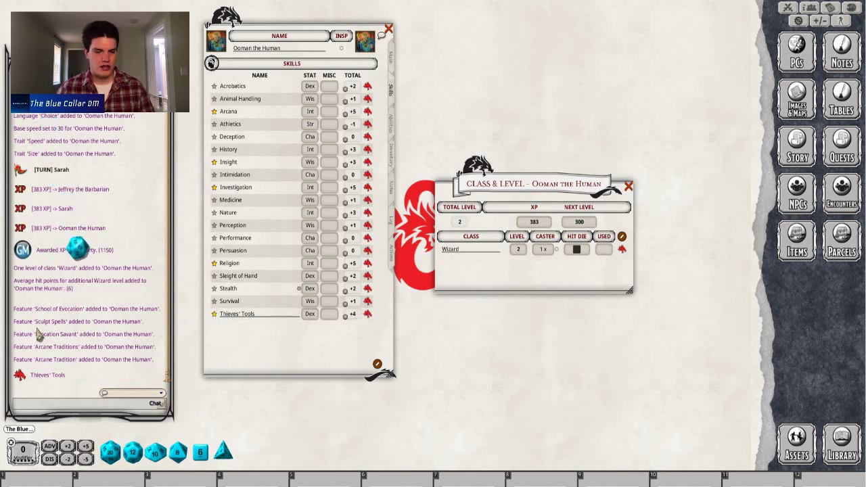